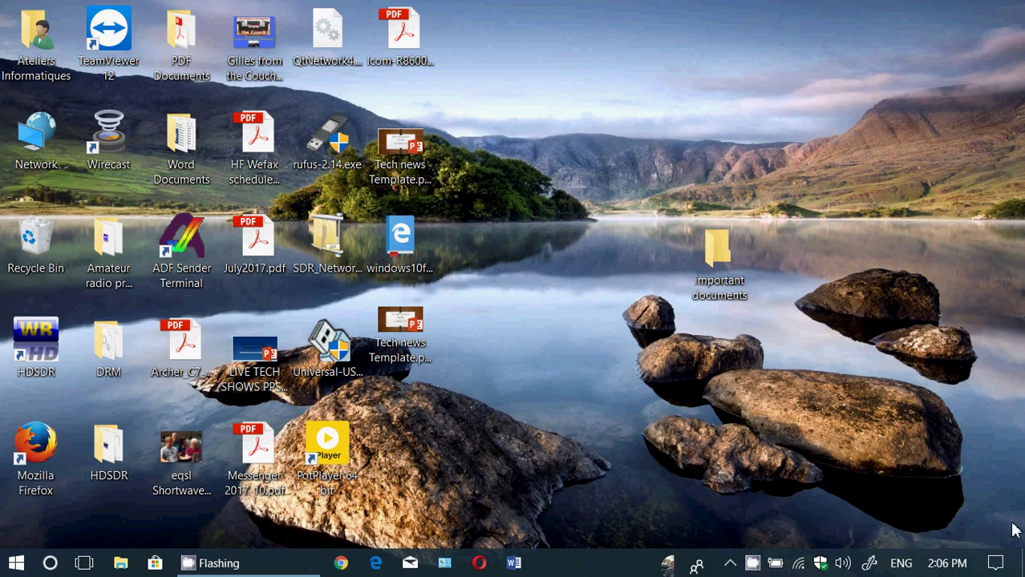
click(995, 564)
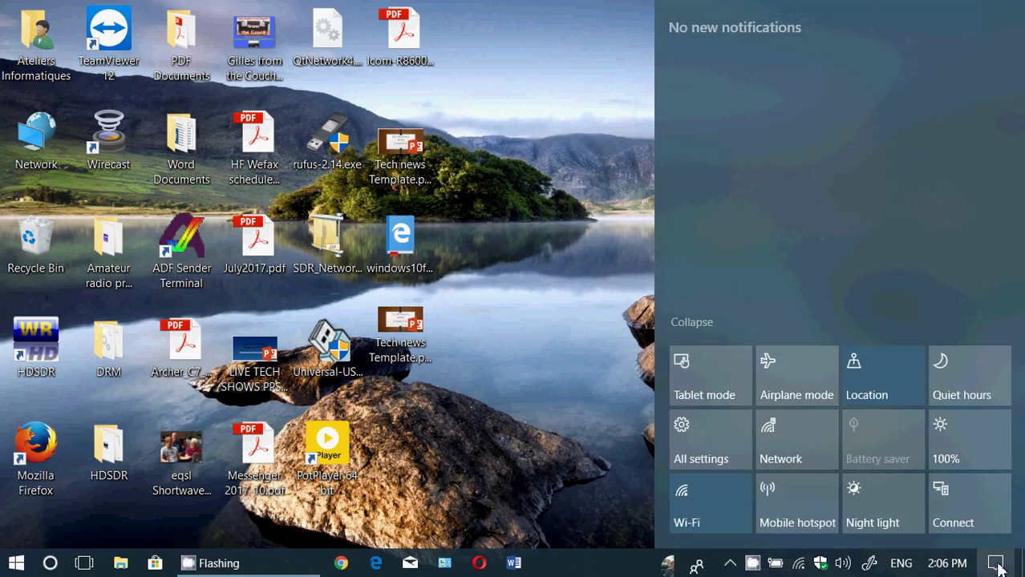
click(733, 435)
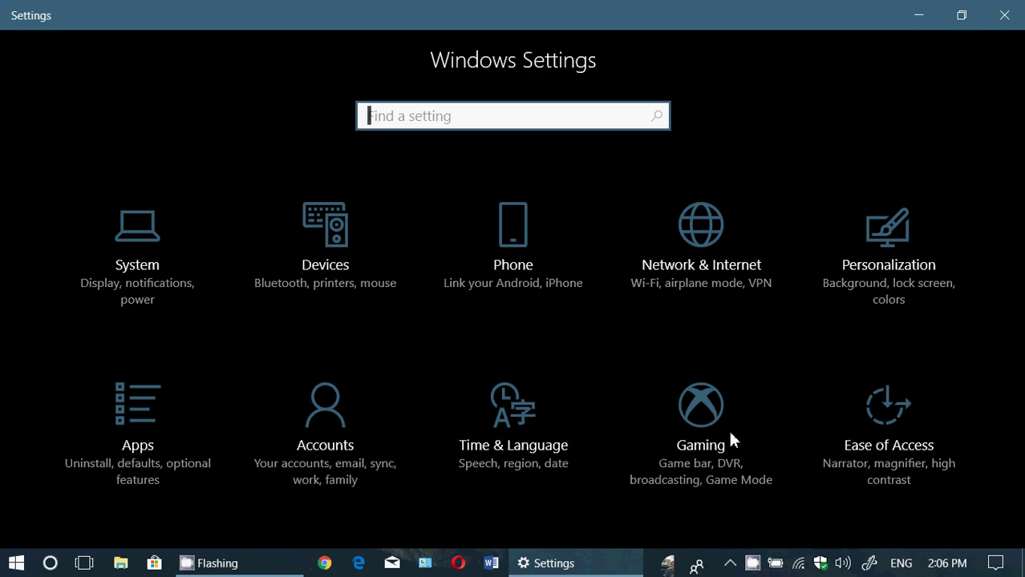
click(1004, 15)
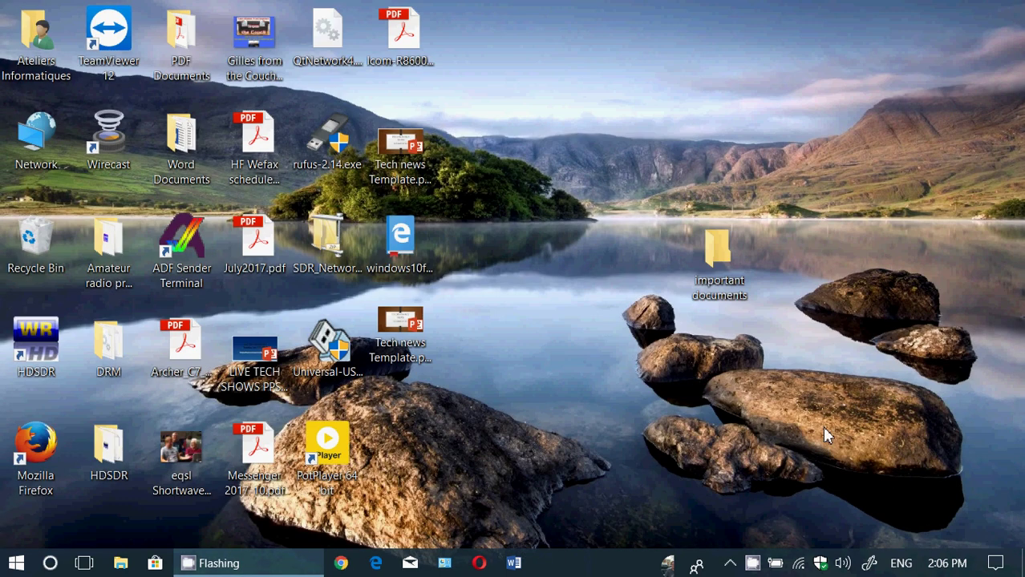
Step: Open Virus & threat protection in Windows Defender Security Center and review the scan history, settings and protection updates sections
click(820, 564)
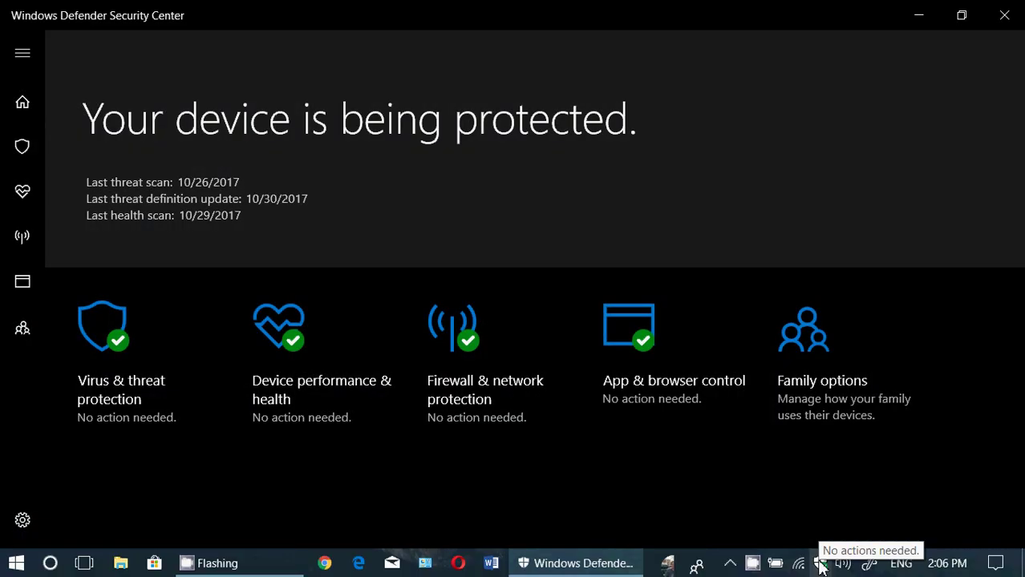
click(155, 376)
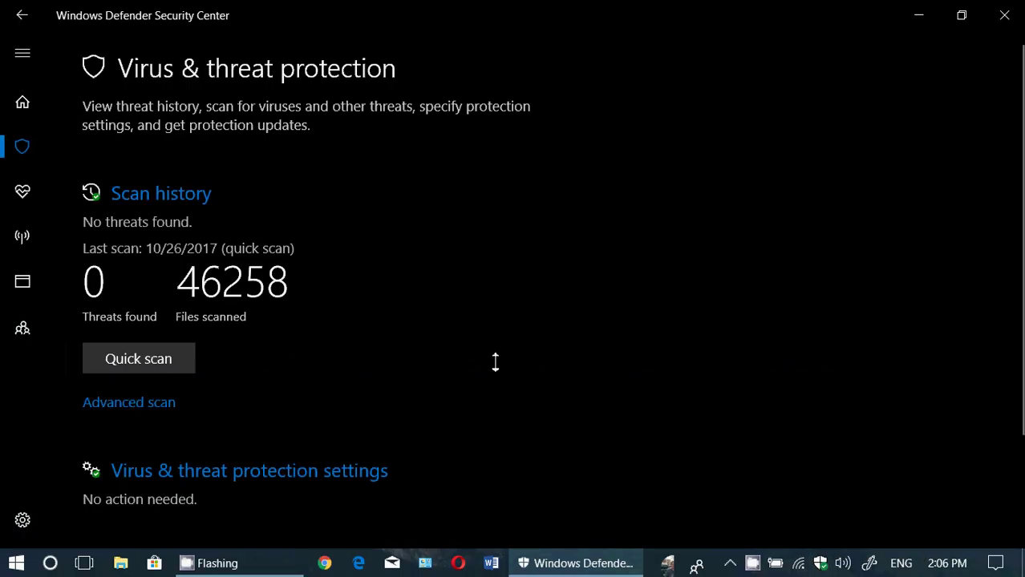
scroll(496, 363, down, 3)
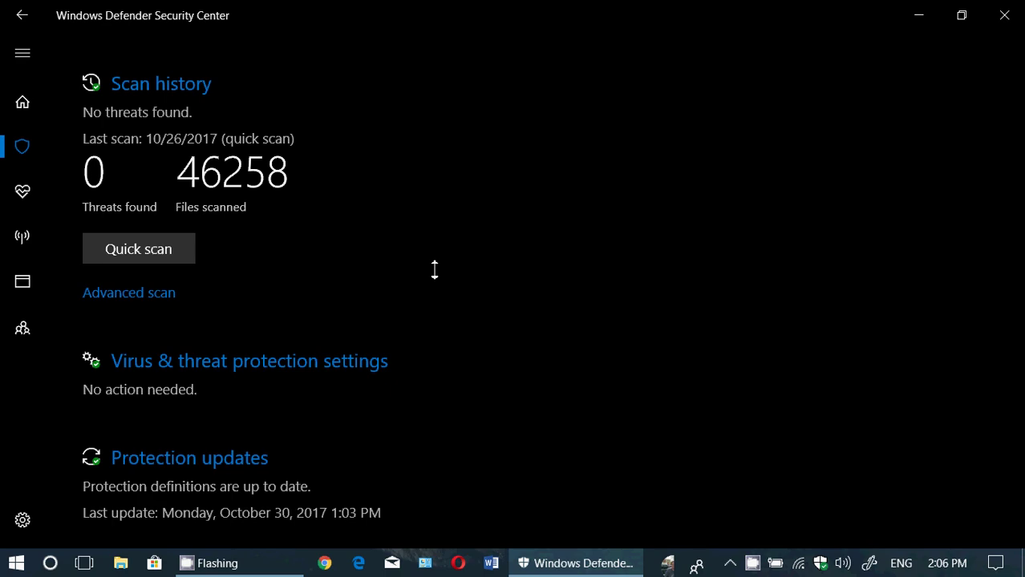
scroll(590, 307, down, 1)
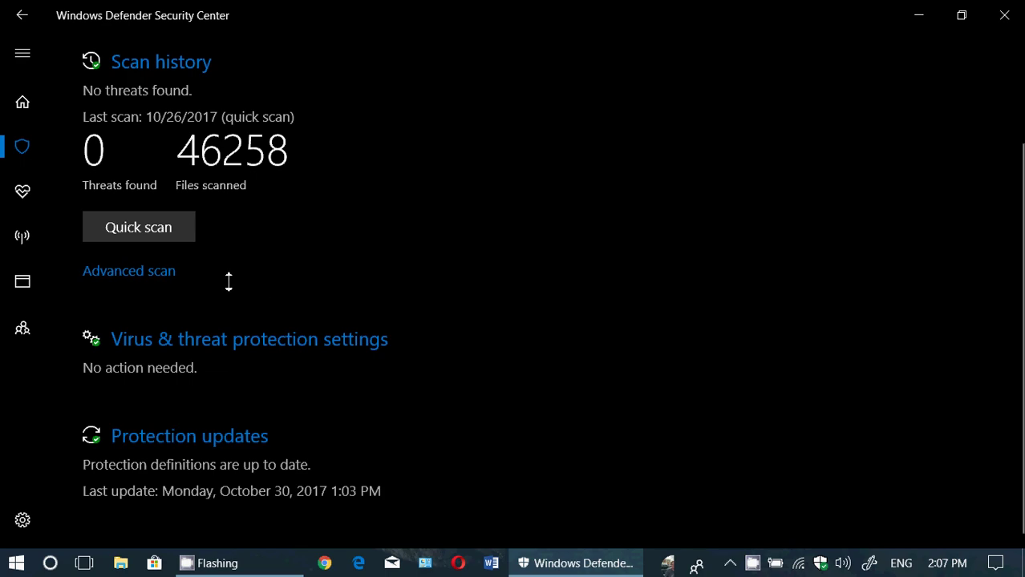
scroll(230, 282, up, 2)
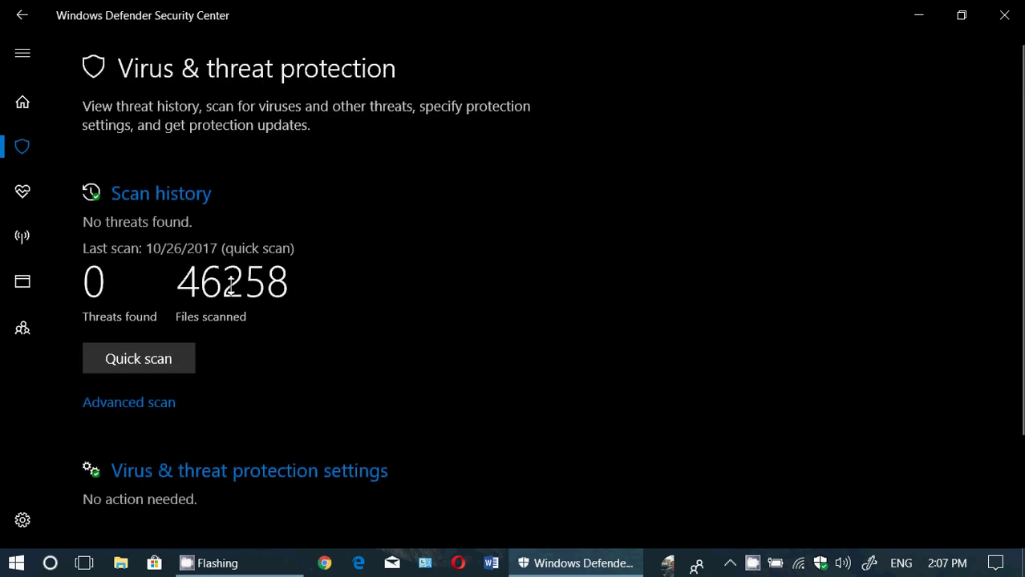
scroll(230, 287, down, 2)
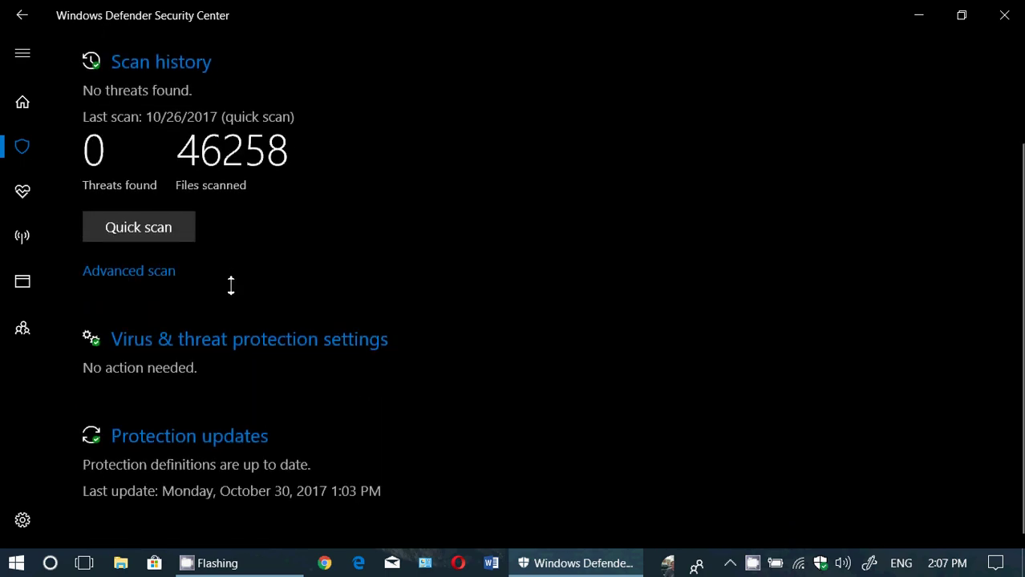
Step: Review the Virus & threat protection settings down to Controlled folder access and Exclusions, and return to the overview page
click(272, 343)
scroll(513, 324, down, 4)
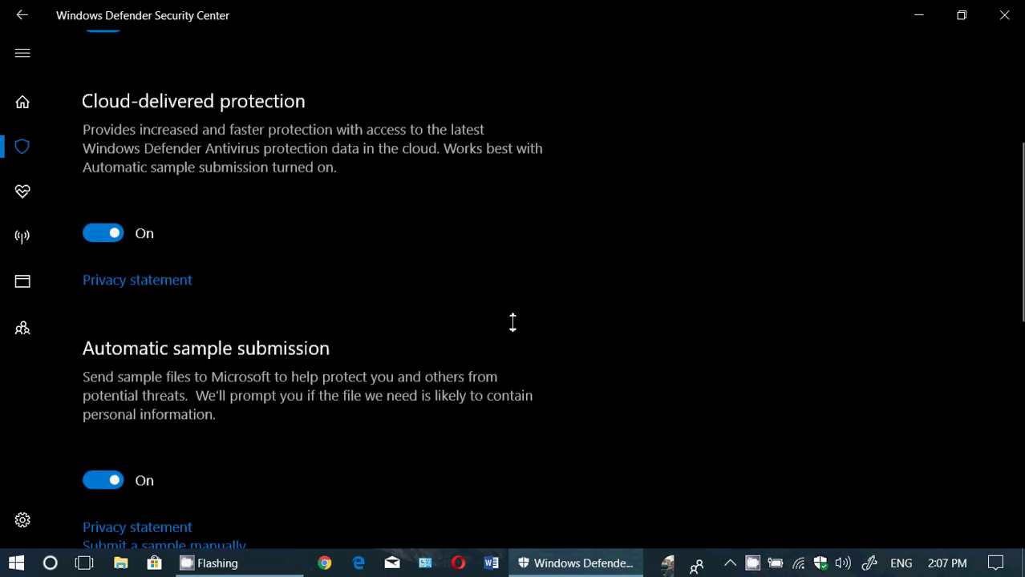
scroll(512, 323, down, 6)
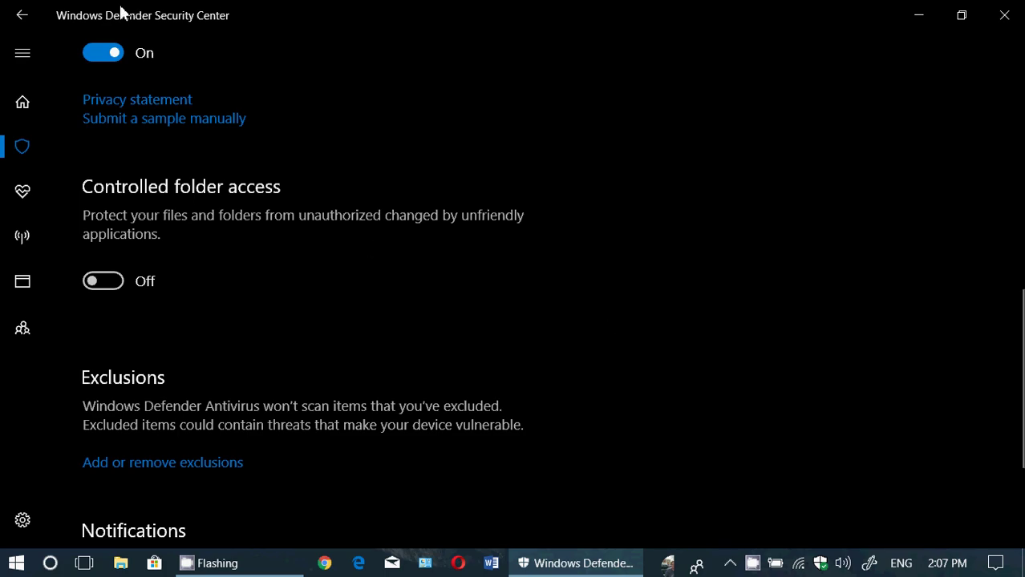
click(19, 18)
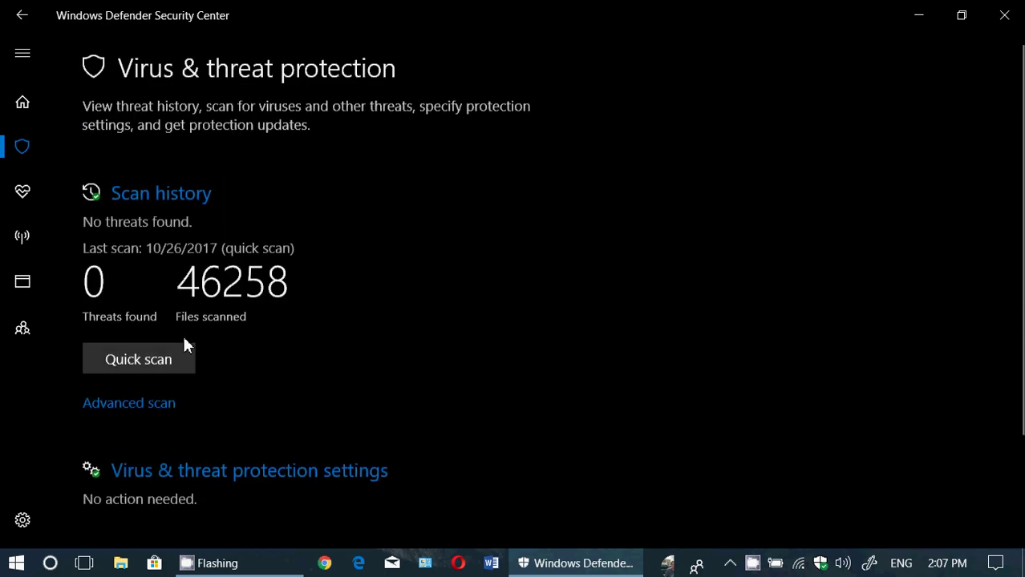
Step: Open the Protected folders list under Controlled folder access in the Virus & threat protection settings and look through it
click(237, 478)
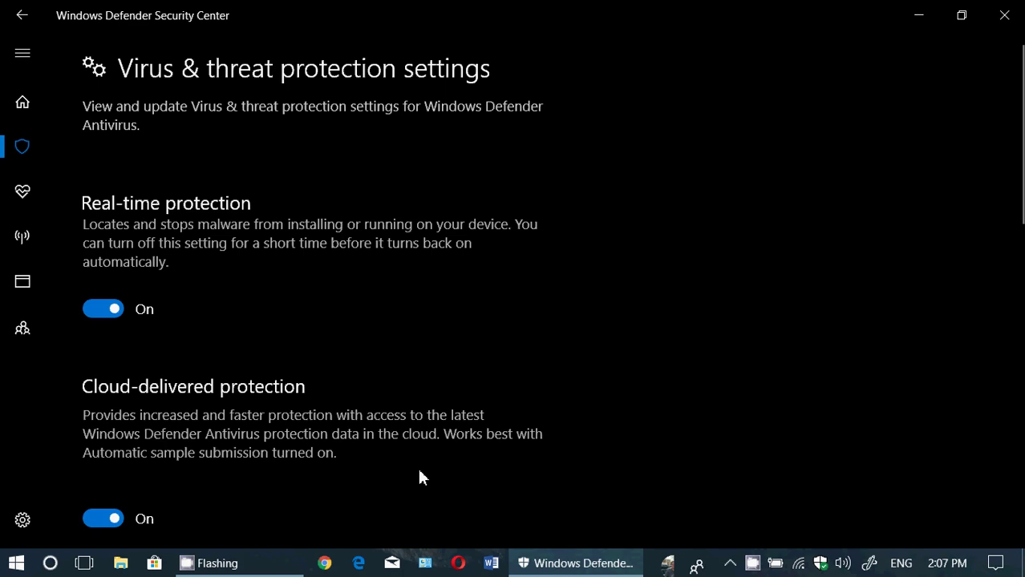
scroll(417, 475, down, 5)
scroll(296, 433, down, 4)
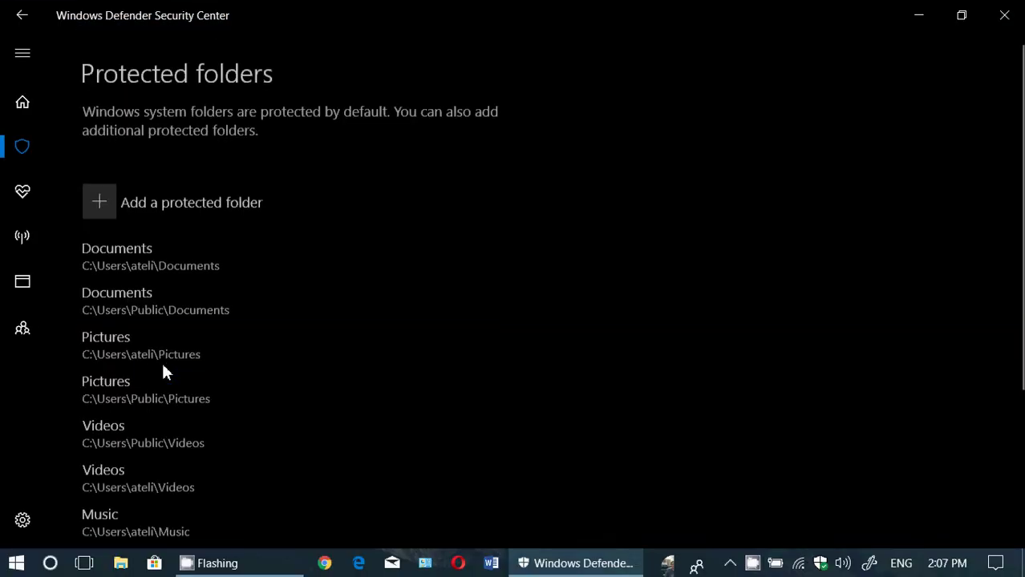
scroll(293, 401, down, 1)
scroll(293, 401, down, 2)
scroll(293, 401, up, 4)
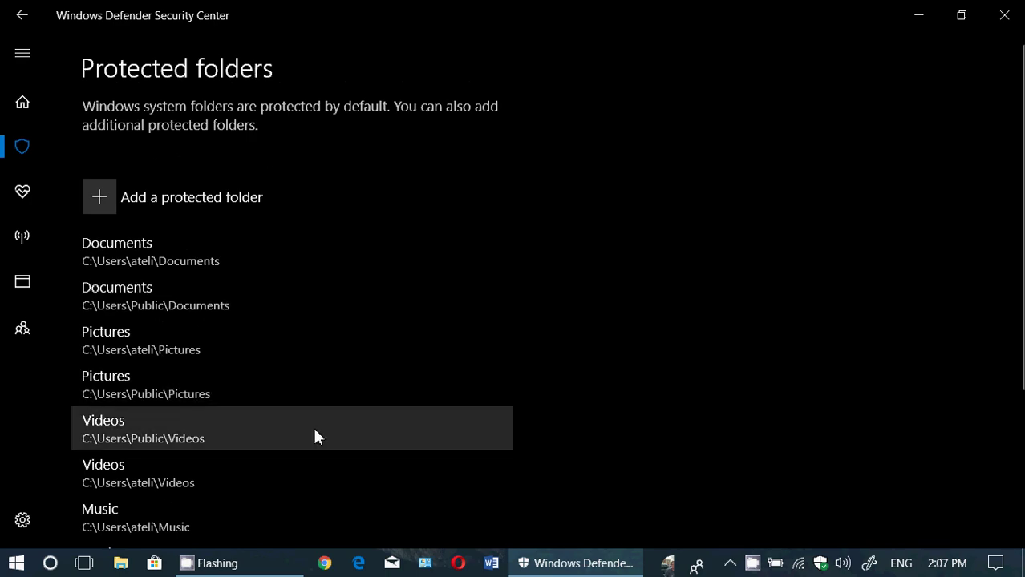
Step: Return to the Virus & threat protection settings and turn on Controlled folder access
click(22, 16)
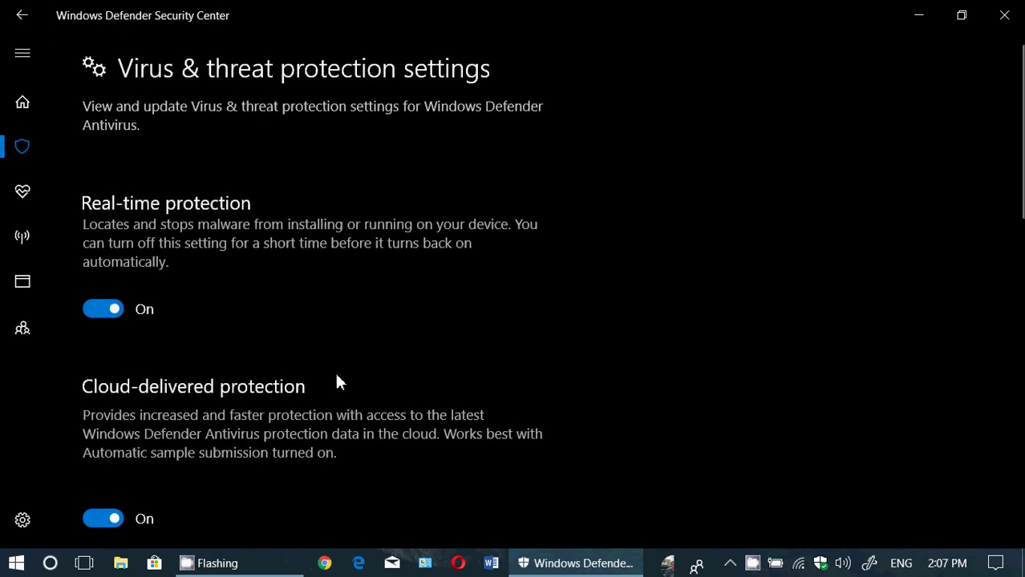
scroll(142, 486, down, 3)
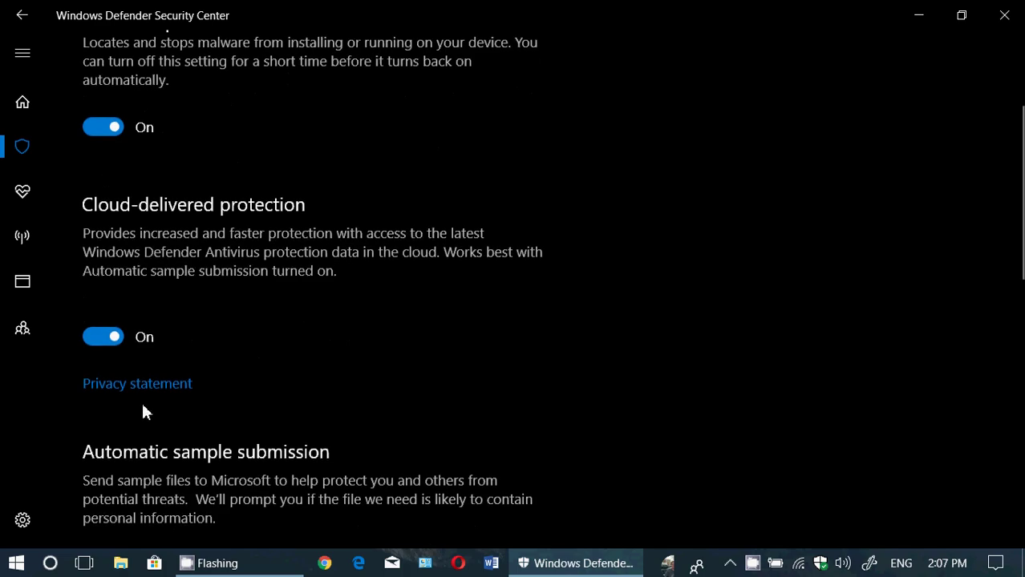
scroll(145, 410, down, 1)
scroll(142, 411, down, 2)
scroll(142, 411, up, 4)
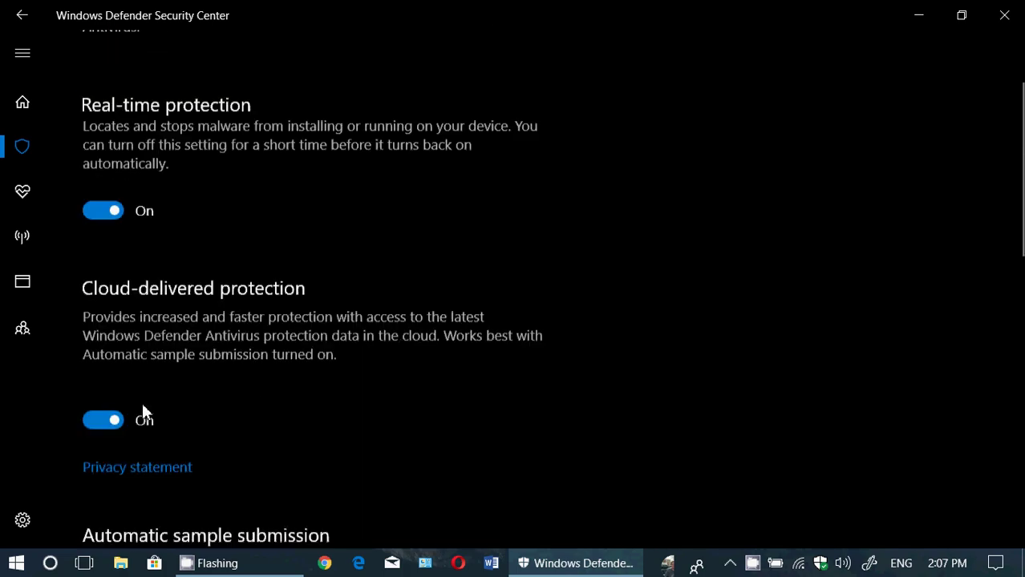
scroll(142, 403, down, 7)
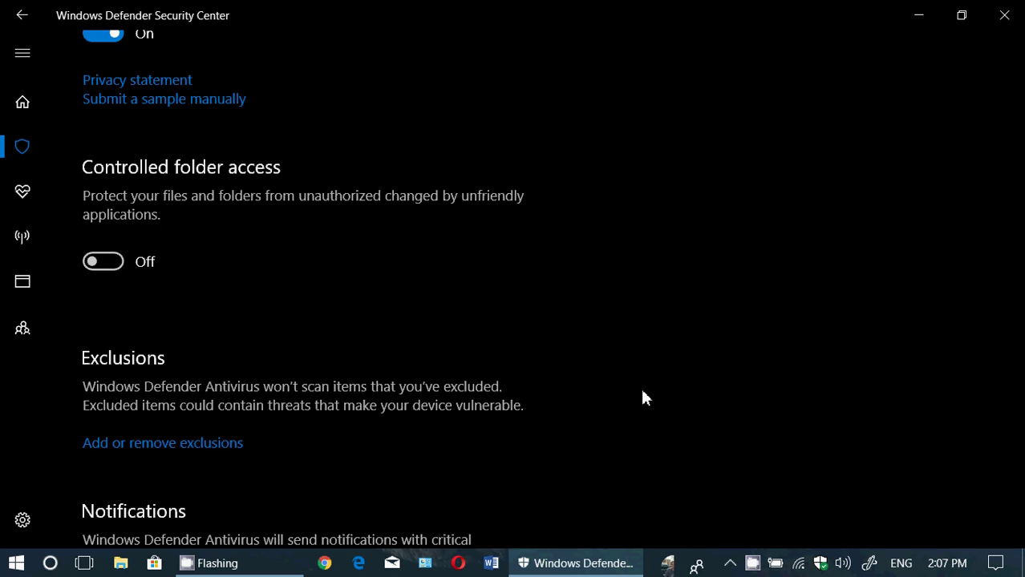
click(116, 264)
click(414, 395)
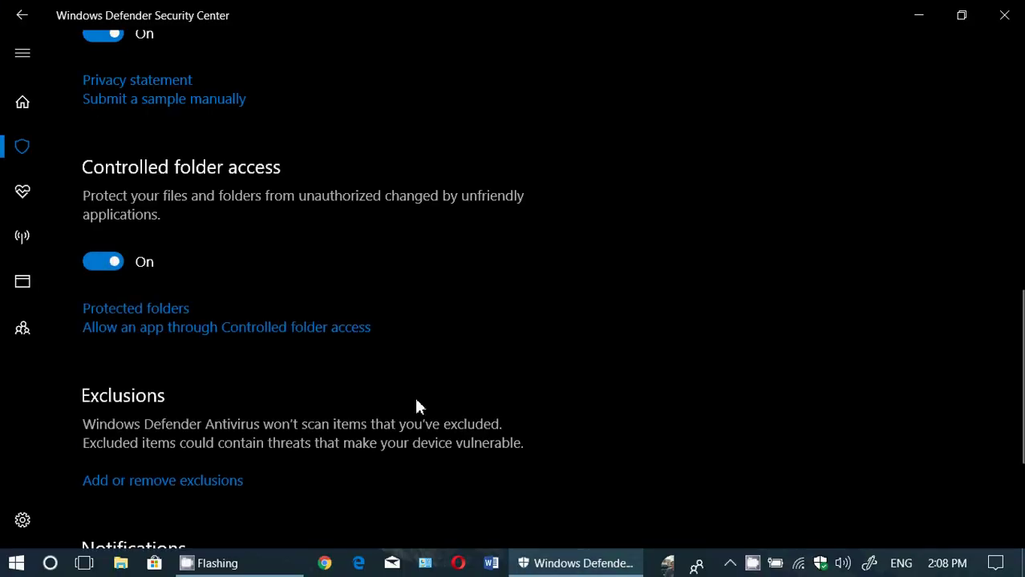
Step: Examine the page for allowing an app through Controlled folder access and its file picker, and return to the settings without adding an app
click(153, 328)
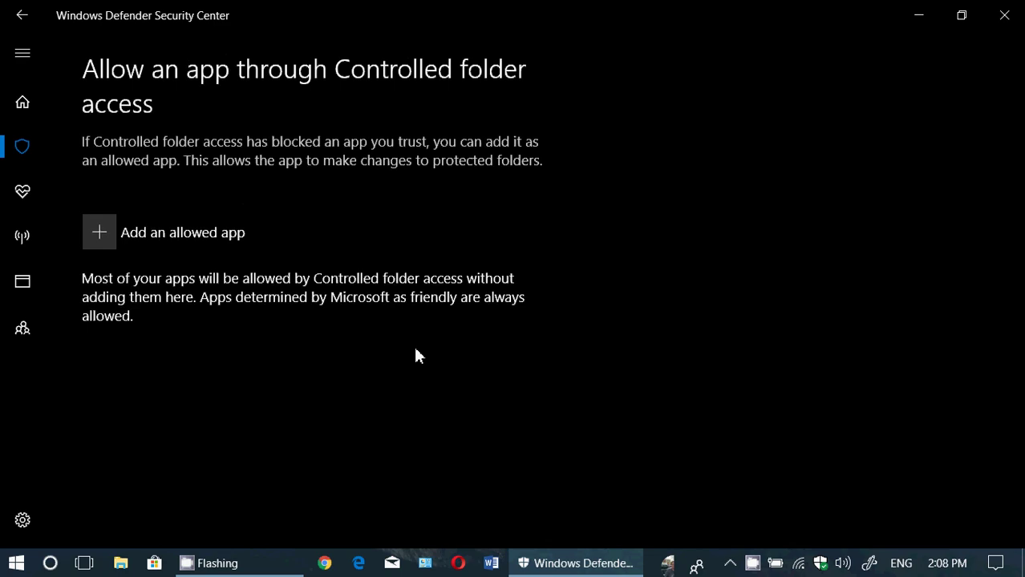
click(100, 234)
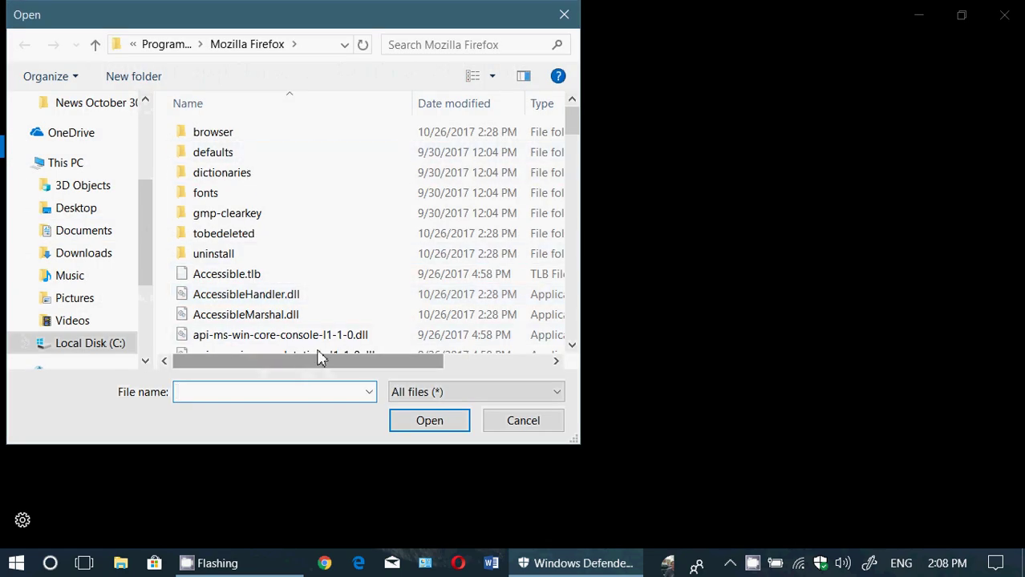
click(522, 425)
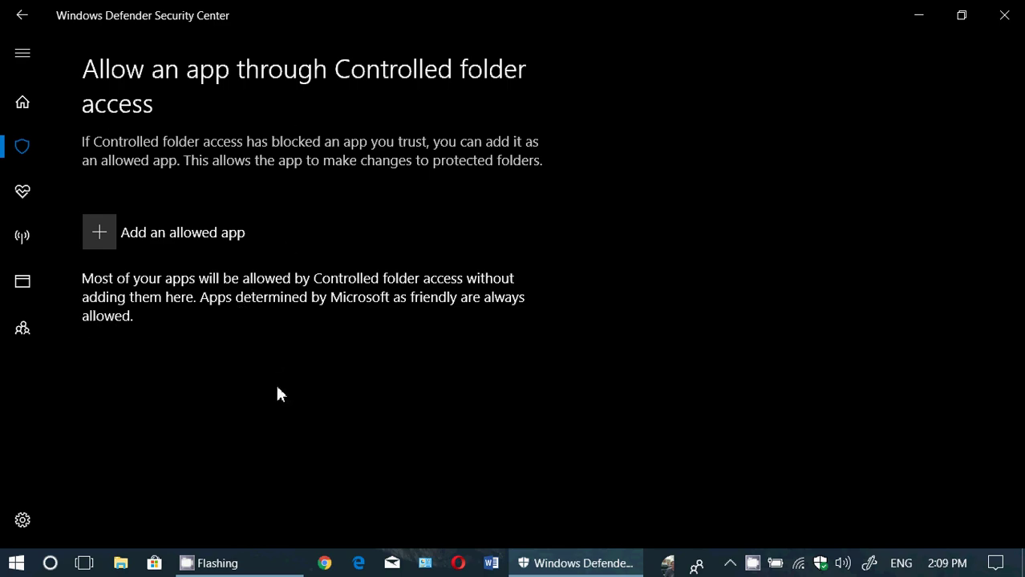
click(23, 24)
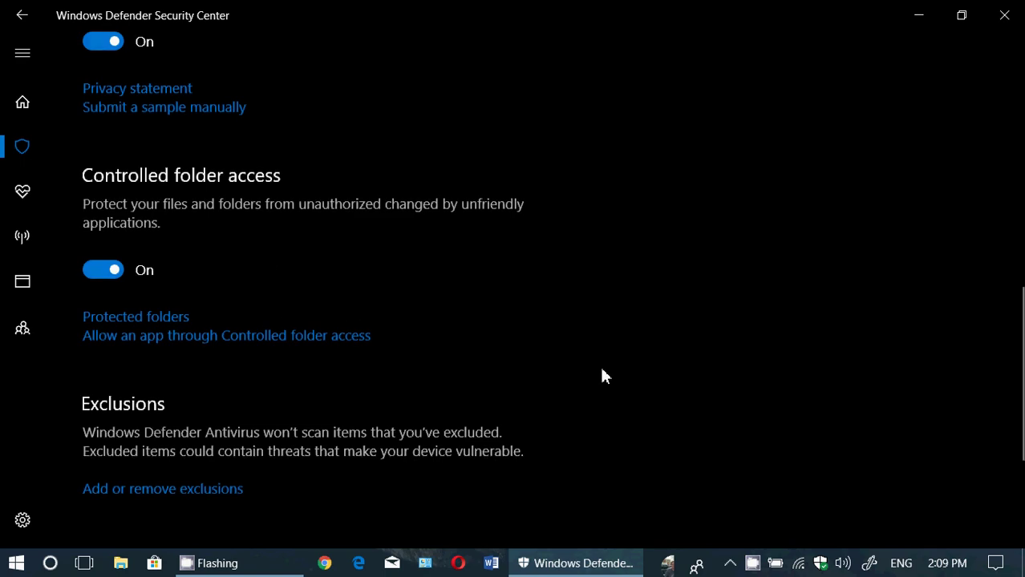
Step: Turn off Controlled folder access in the Virus & threat protection settings
scroll(605, 376, down, 4)
scroll(604, 376, up, 2)
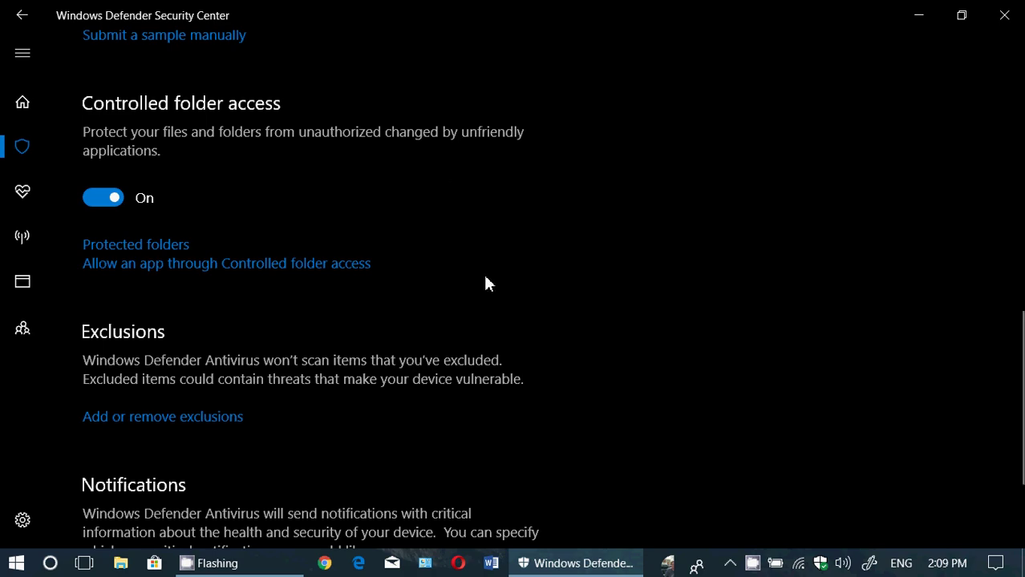
scroll(586, 293, down, 1)
scroll(585, 293, up, 1)
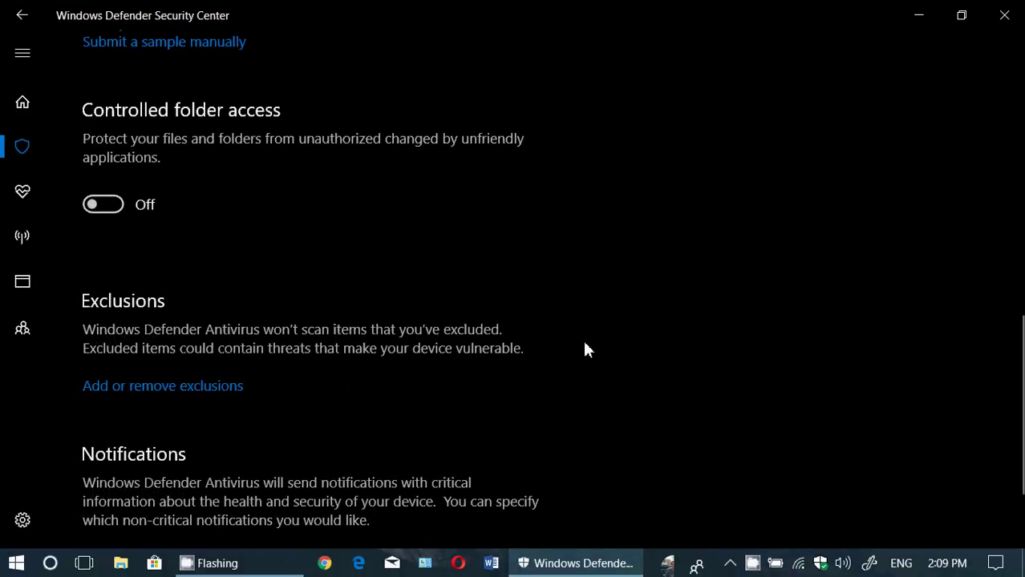
Step: Review the Virus & threat protection settings from Real-time protection through Controlled folder access and Exclusions
scroll(584, 343, up, 5)
scroll(585, 343, down, 5)
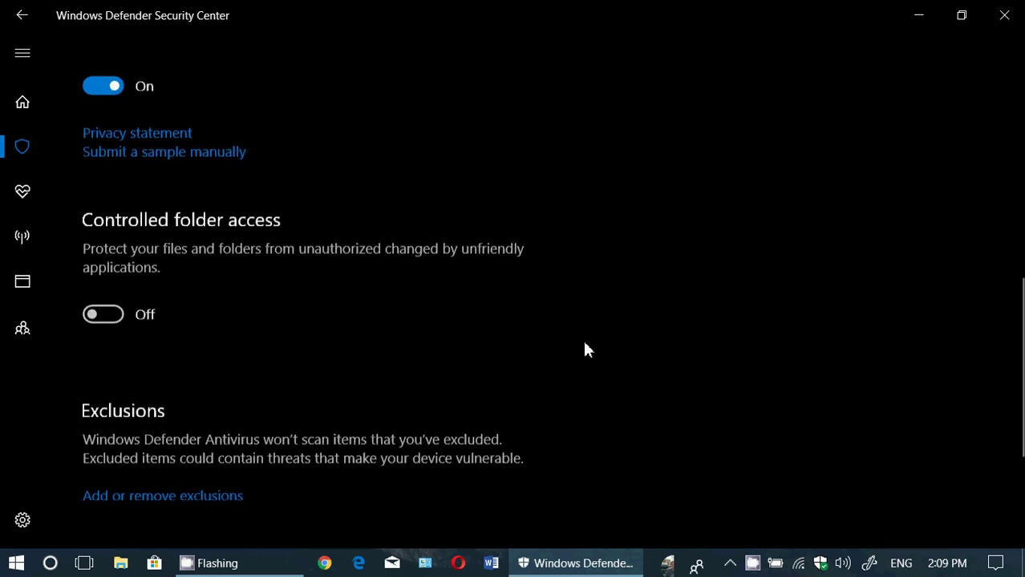
scroll(585, 343, up, 8)
scroll(584, 350, up, 1)
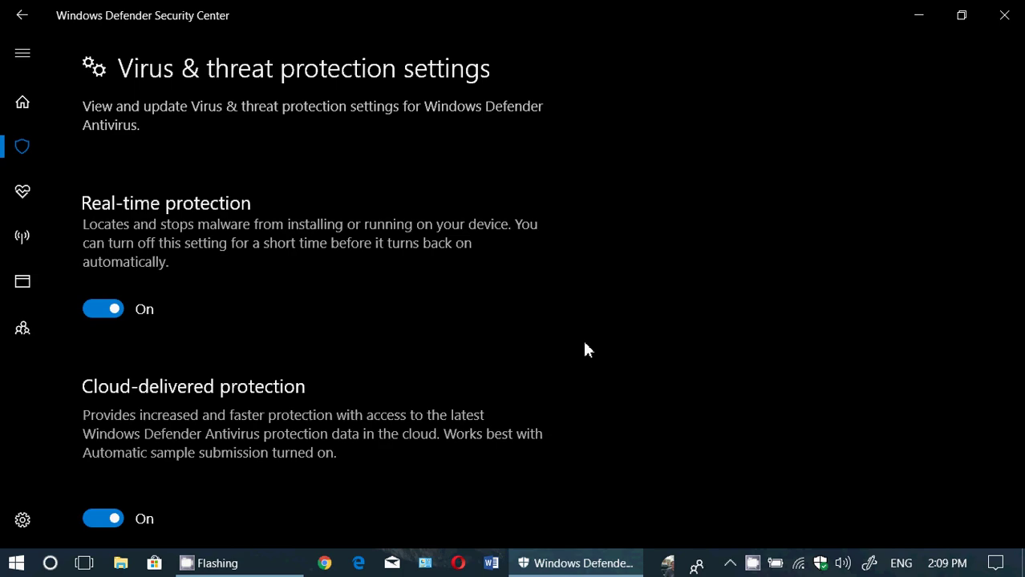
scroll(585, 349, down, 10)
scroll(585, 345, down, 4)
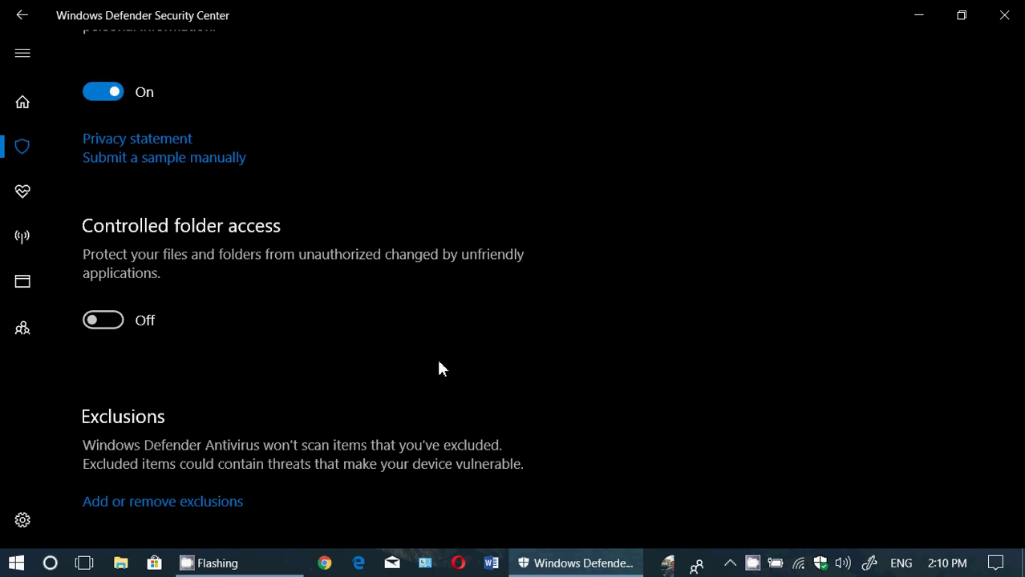
click(752, 563)
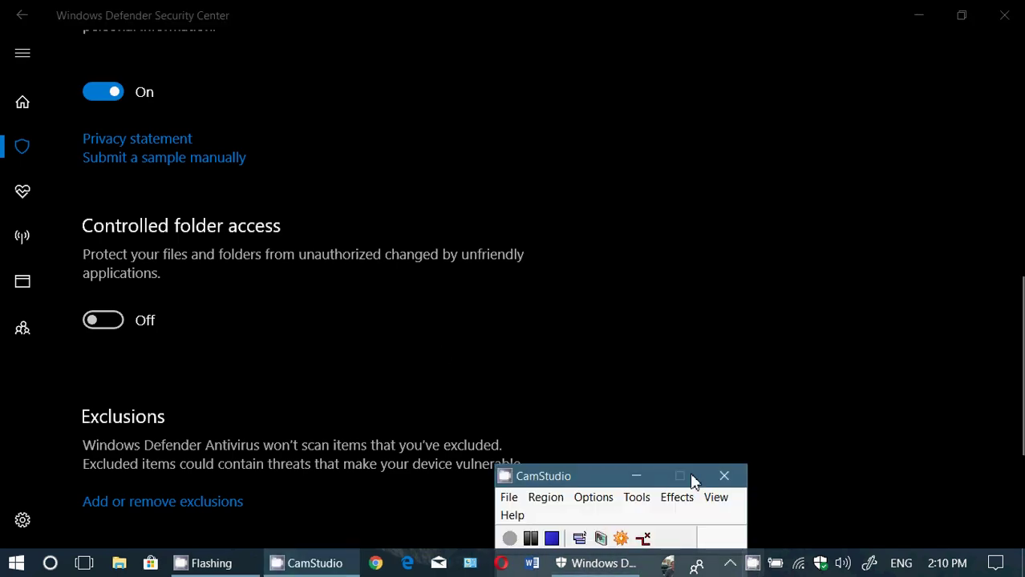